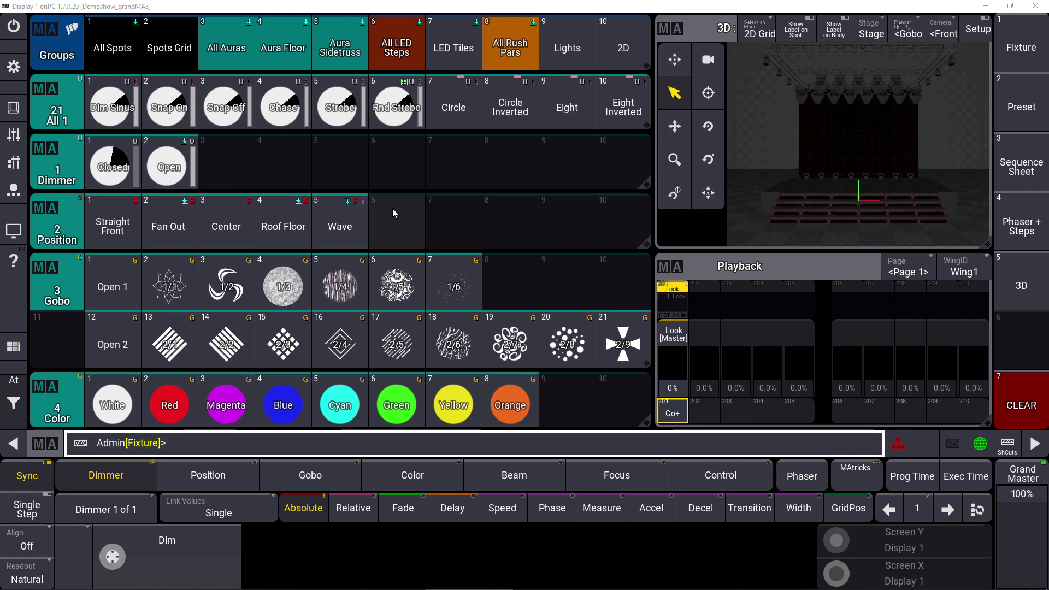
- Select the Spots Grid group, set it to Full, and apply the Red colour preset
click(163, 94)
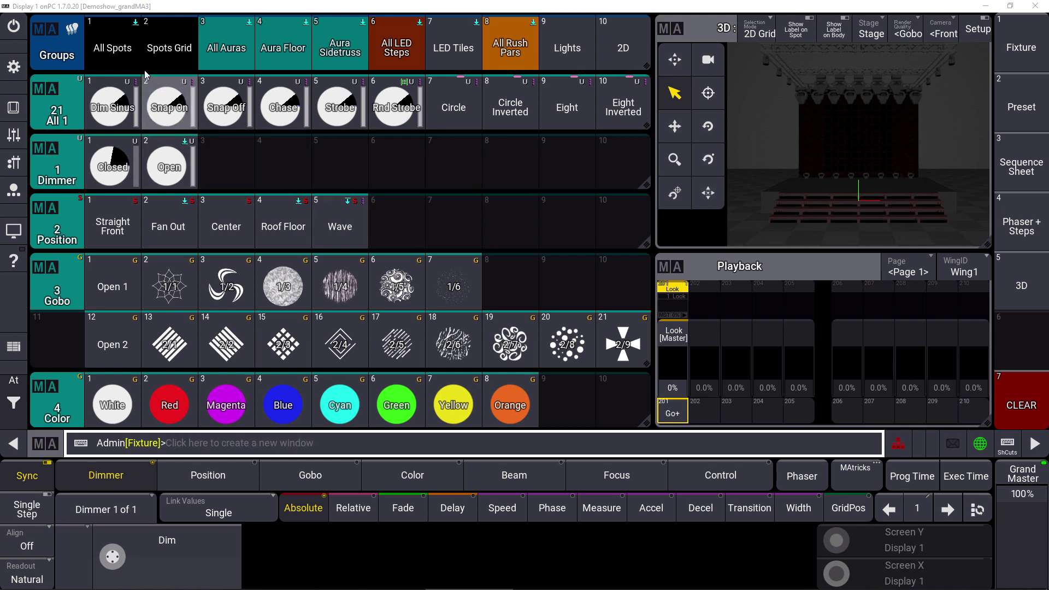
click(159, 53)
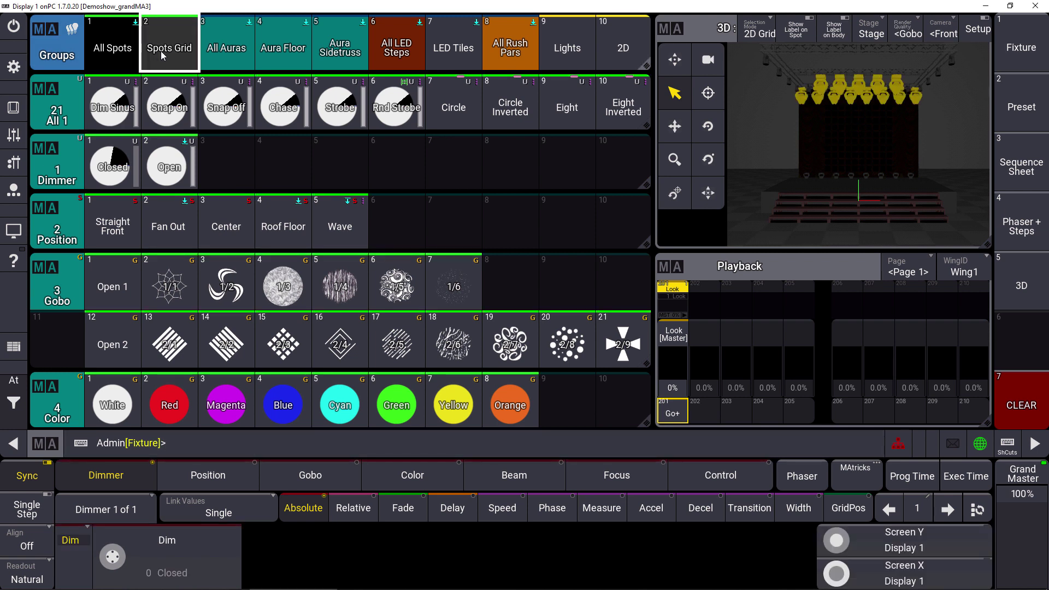
click(11, 425)
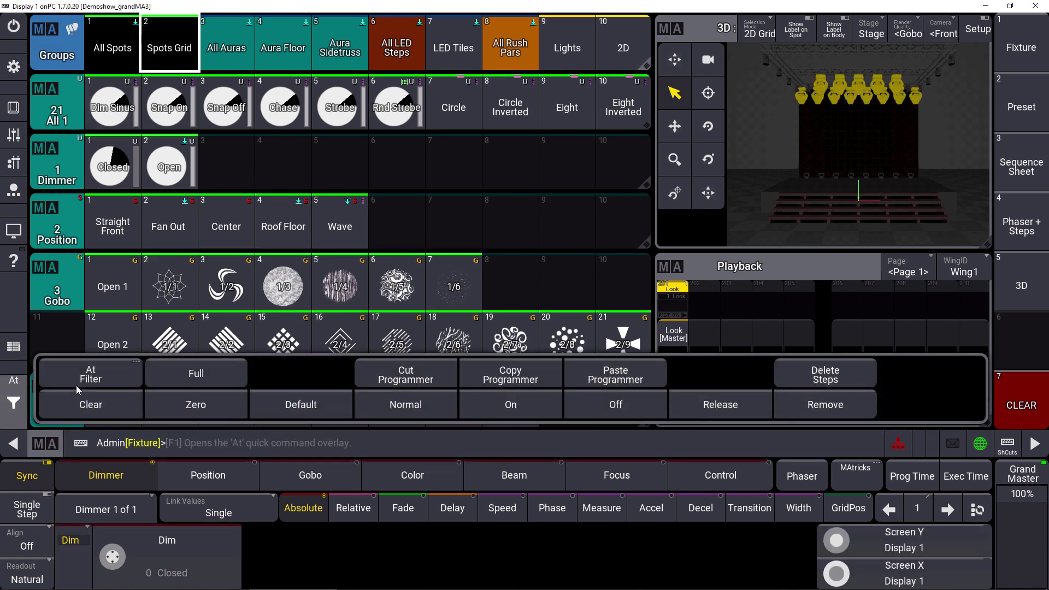
click(166, 373)
click(172, 402)
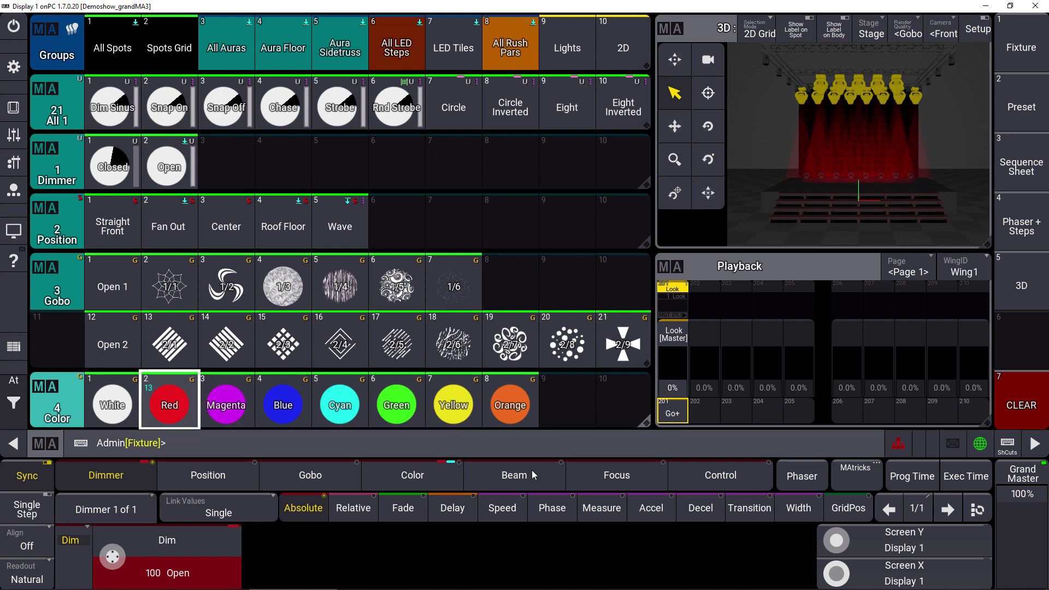
- Set MAtricks Delay To X to 1 and XWings to 2 on the red spots
click(856, 481)
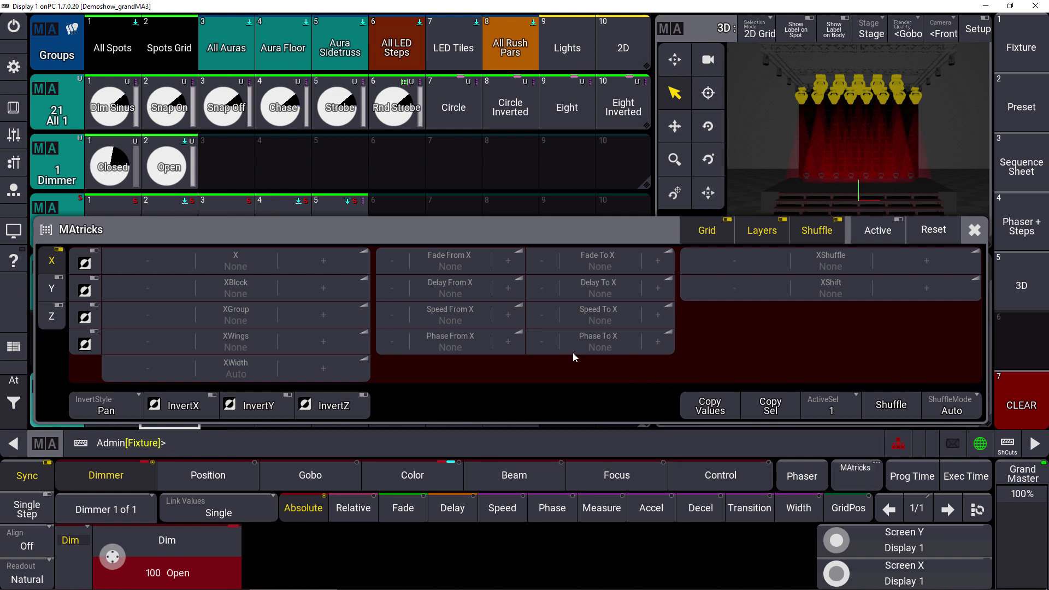
click(587, 287)
click(472, 442)
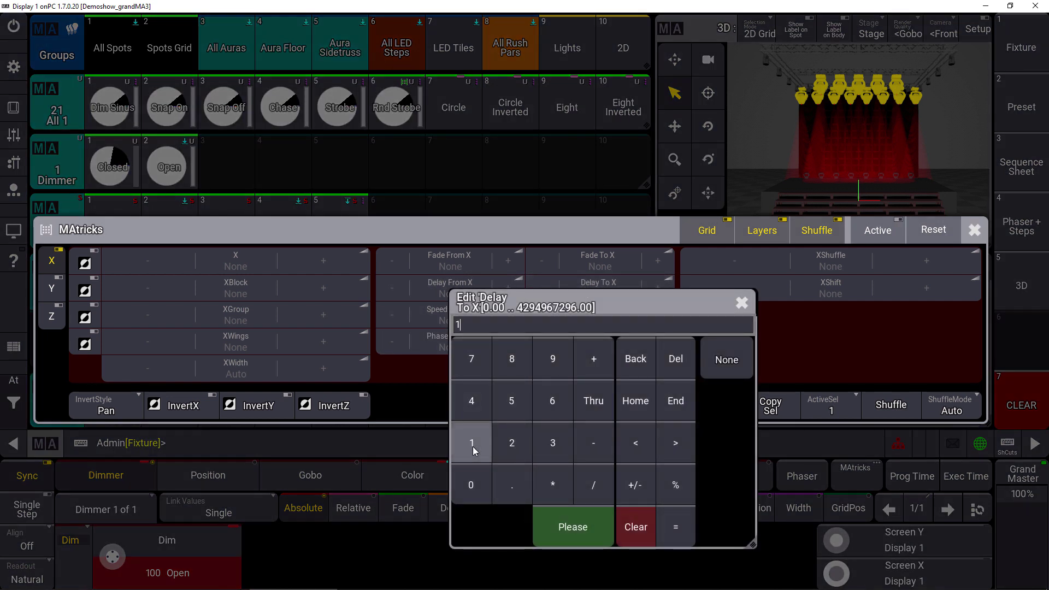
click(556, 517)
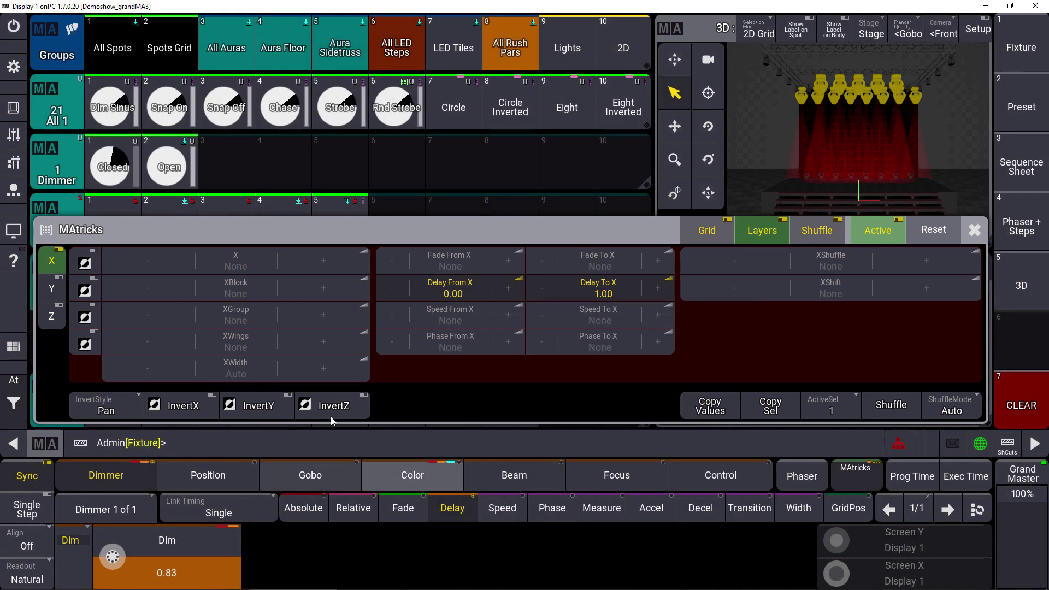
click(306, 343)
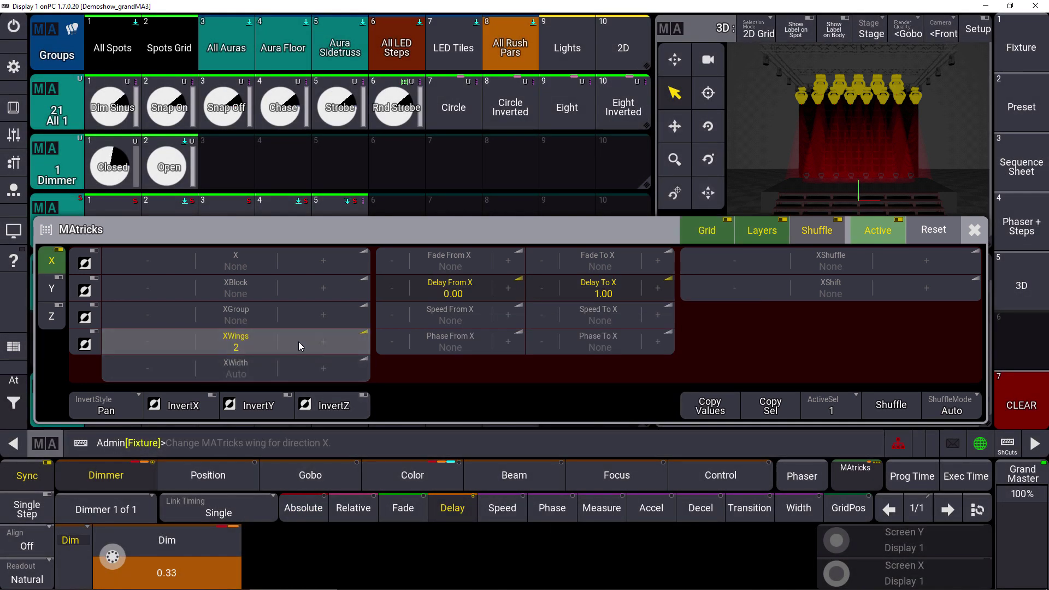
- Store the red MAtricks look as a new preset in Color pool slot 9
click(975, 229)
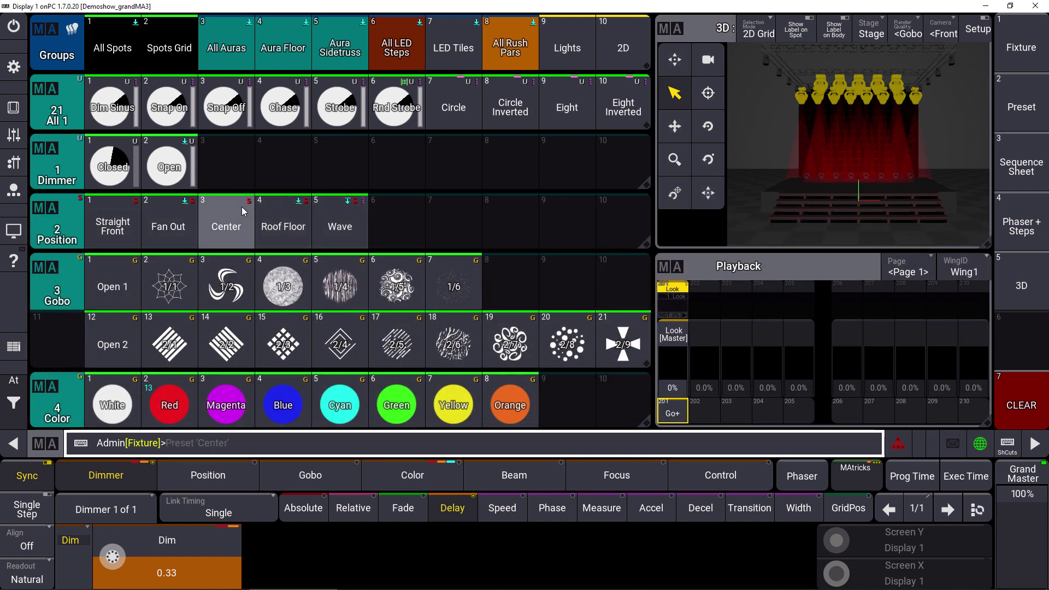
click(553, 405)
click(553, 401)
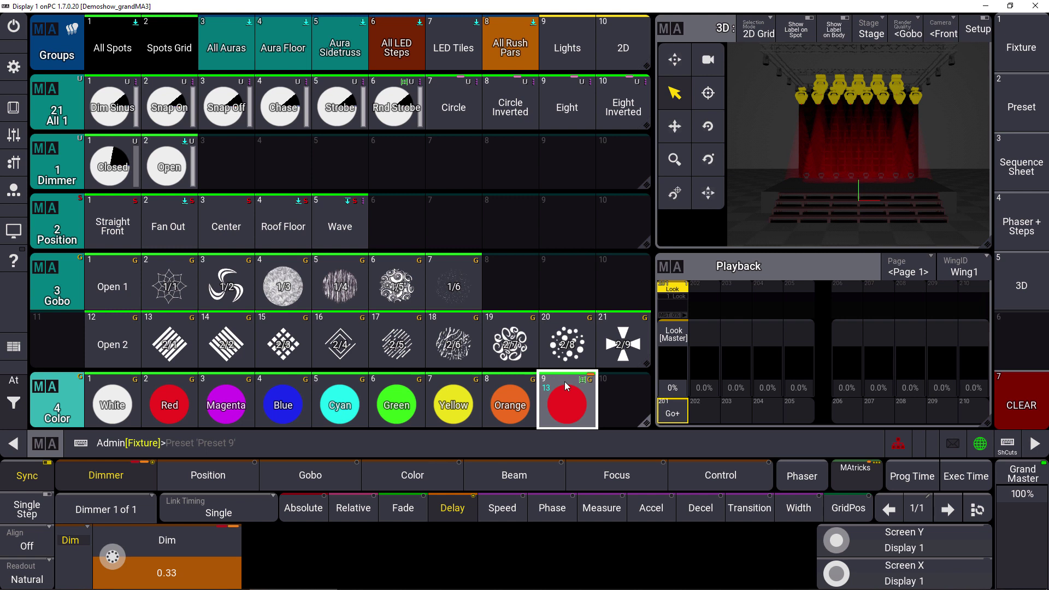
- Clear the programmer, set Spots Grid to Full, and recall Color preset 9
click(30, 400)
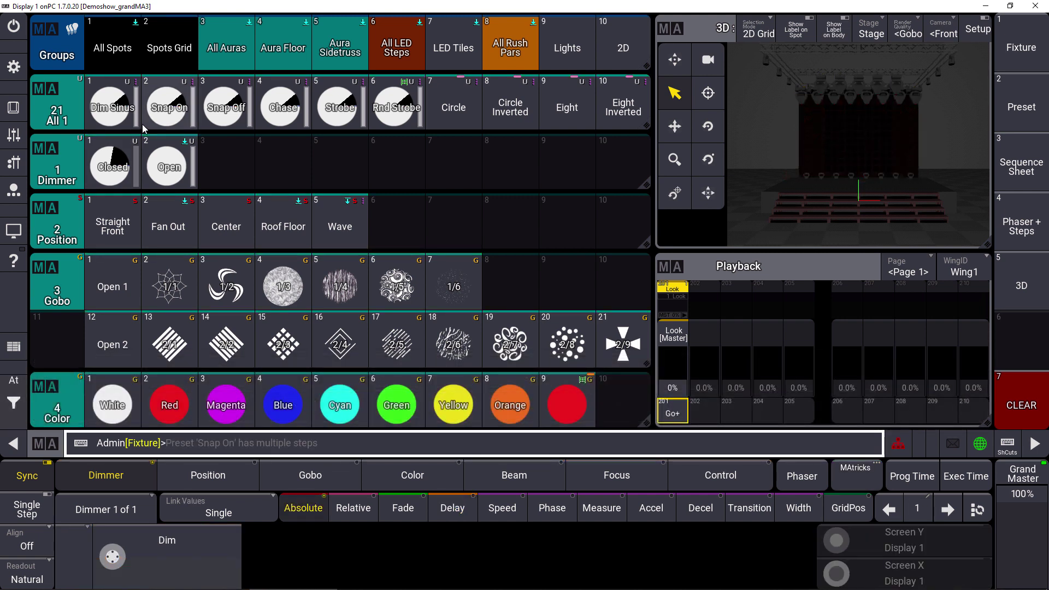
click(162, 52)
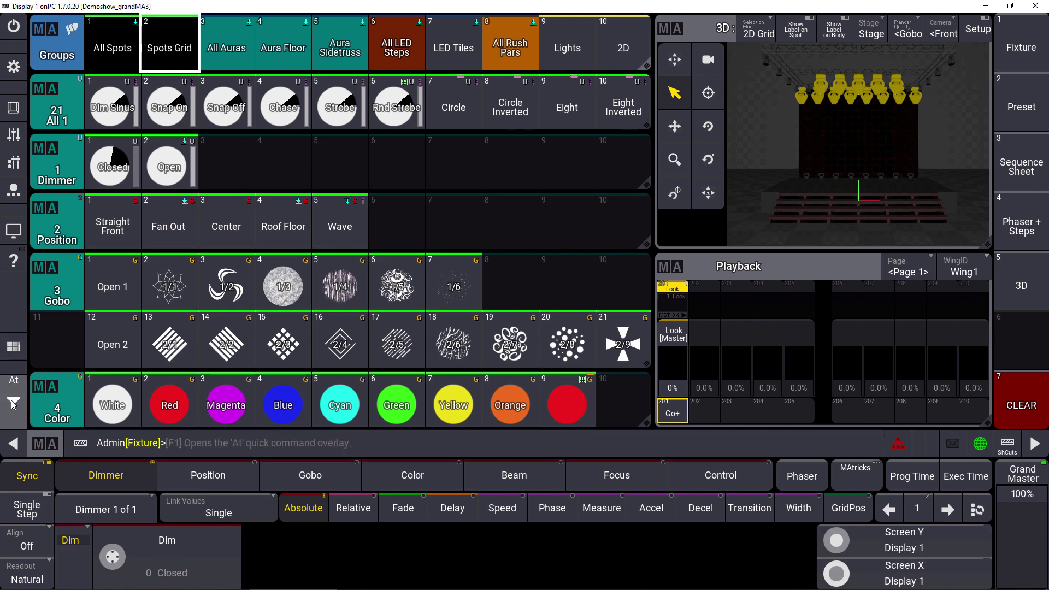
drag(14, 382, 169, 365)
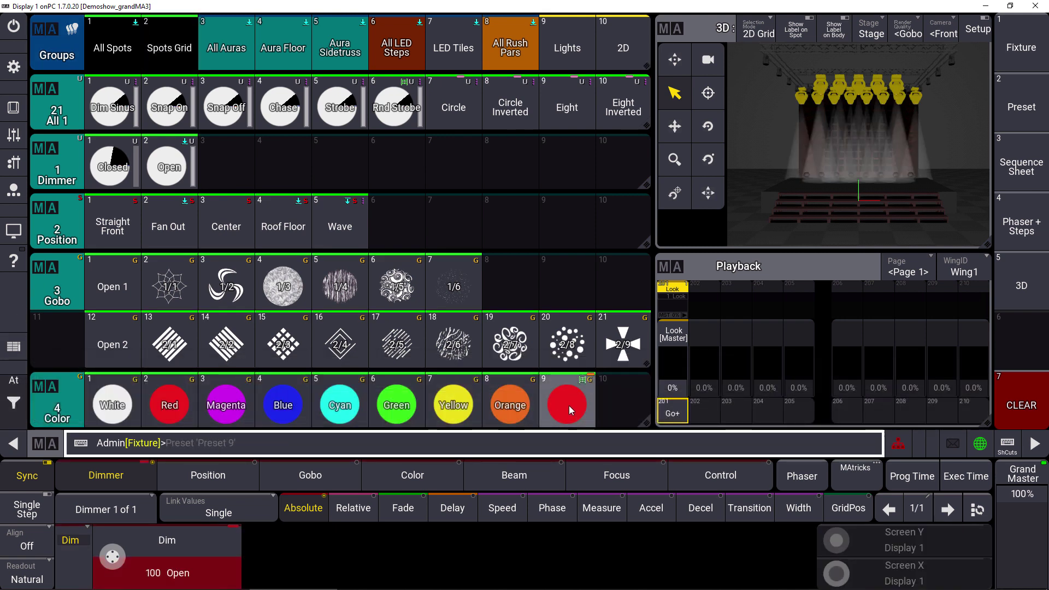
click(569, 405)
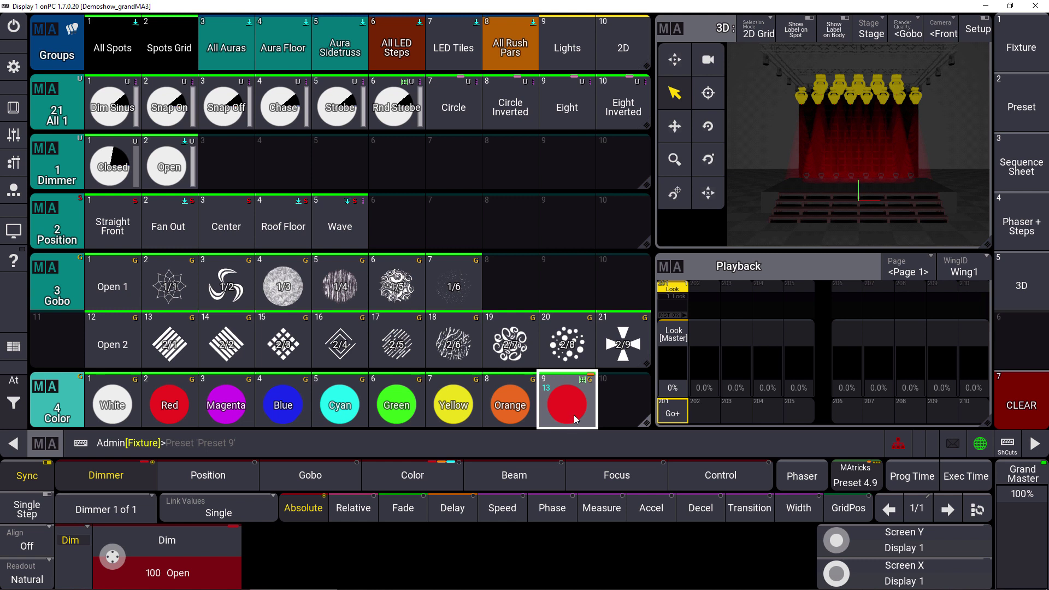
click(856, 483)
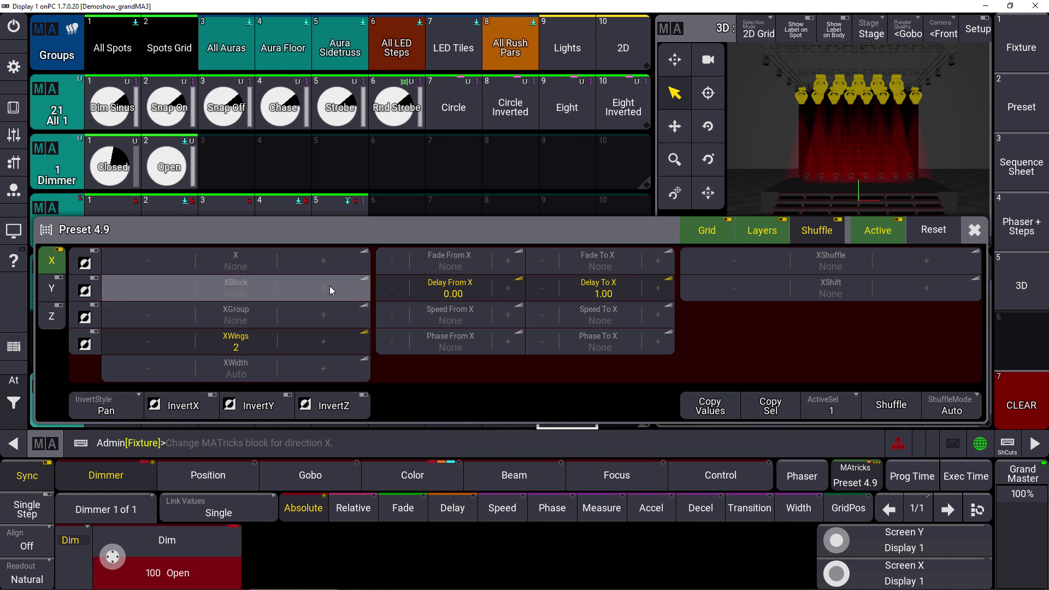
click(972, 234)
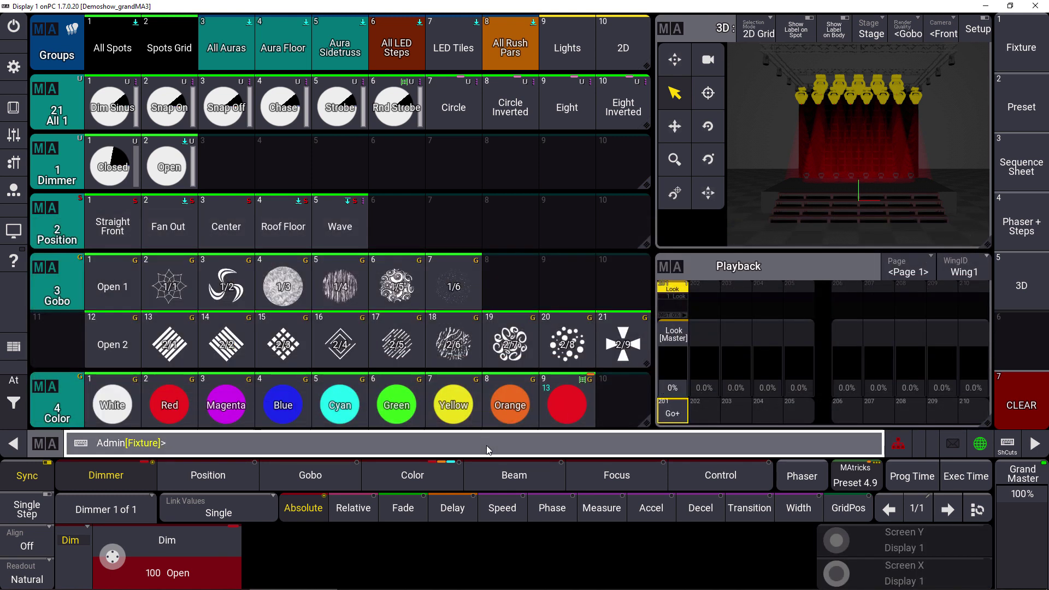
- Store the red look to executor 203 as Sequence 2, clear, and press Go
text(s)
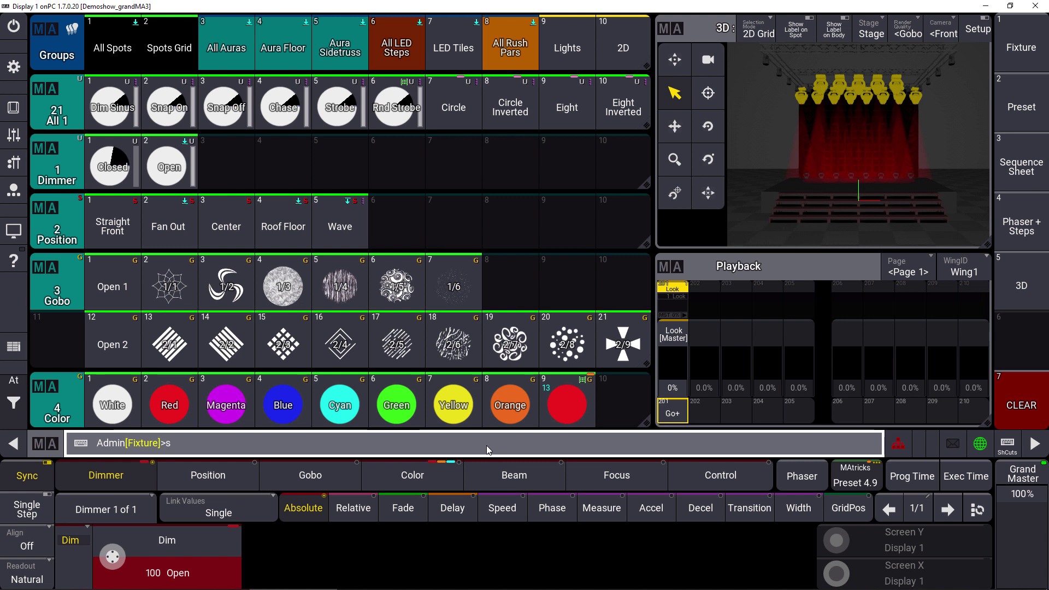
click(739, 417)
click(14, 411)
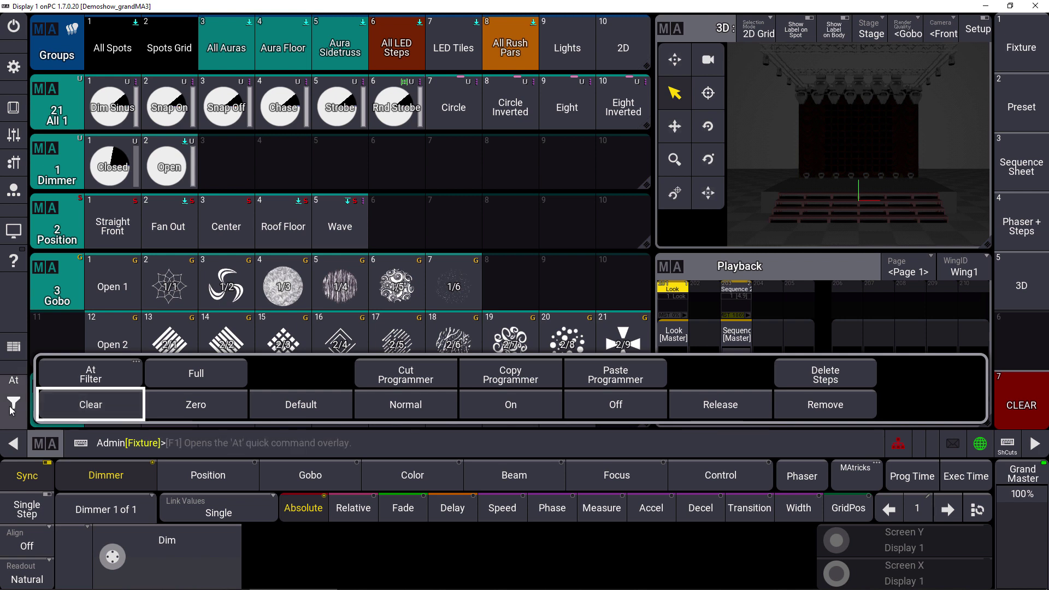
click(11, 410)
click(736, 413)
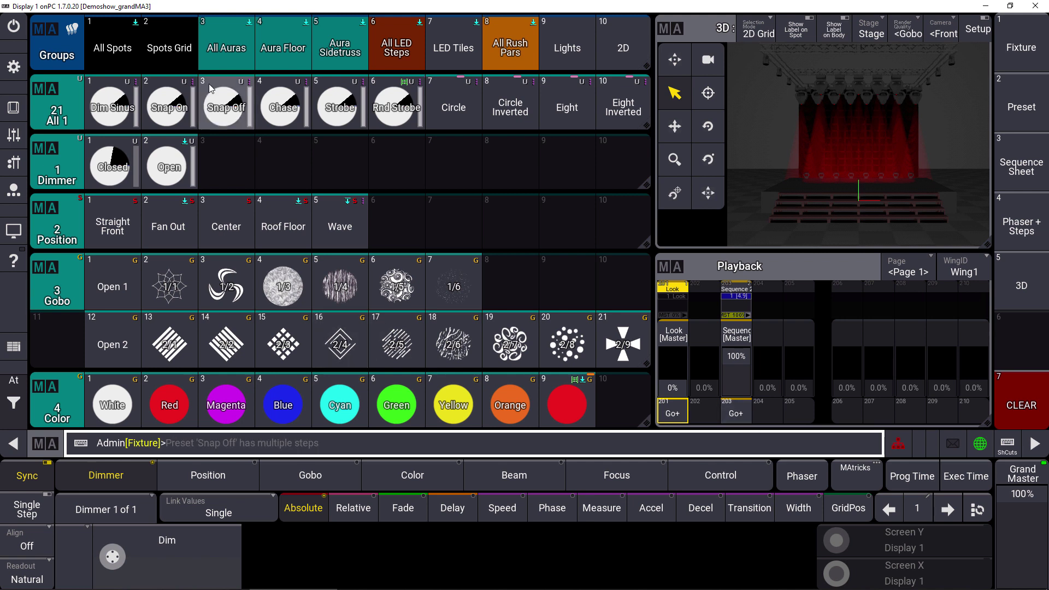
- Recall preset 9 on the Spots Grid and remove its 2-wing MAtricks split
click(170, 46)
click(562, 400)
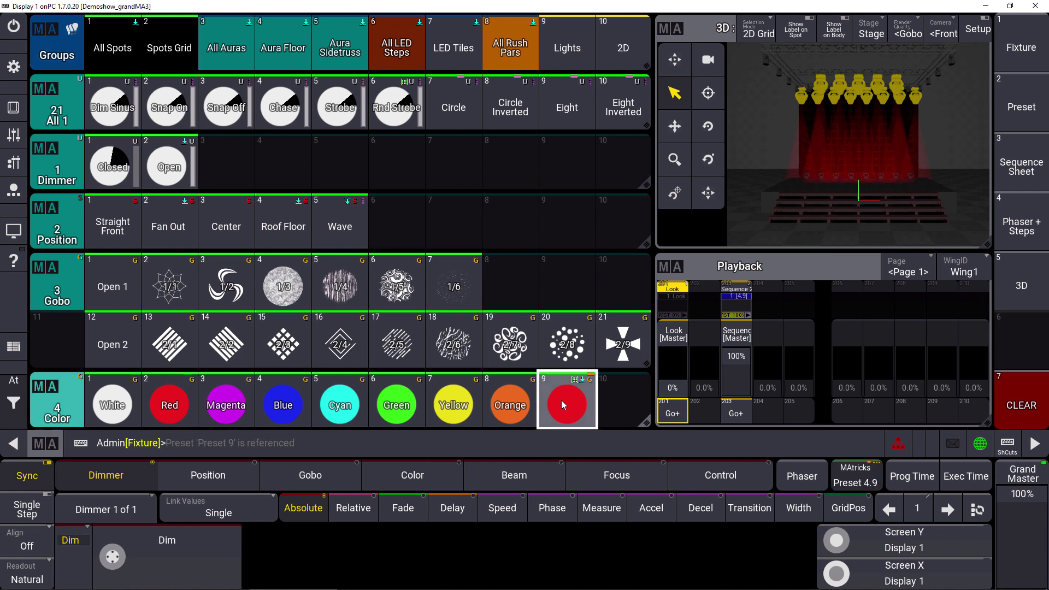
click(848, 479)
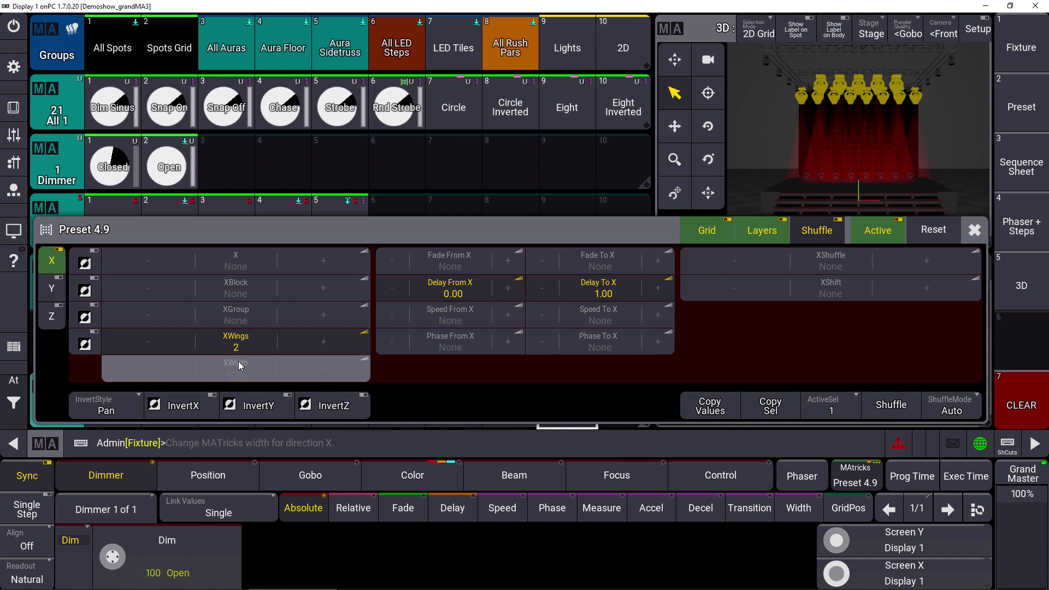
click(150, 341)
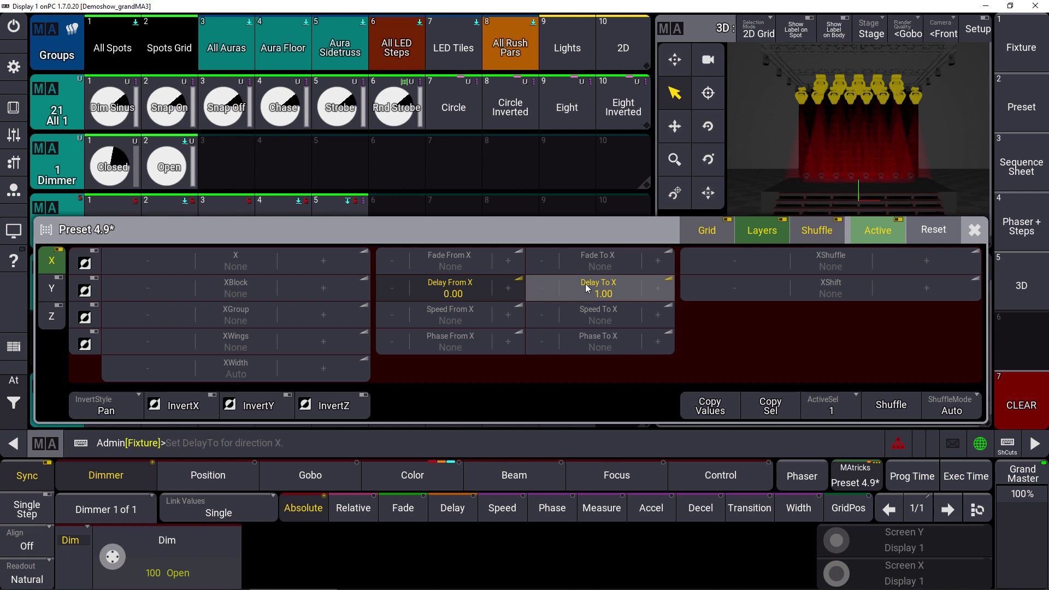
- Set MAtricks Fade From X to 0.50 and begin a preset Update
click(439, 260)
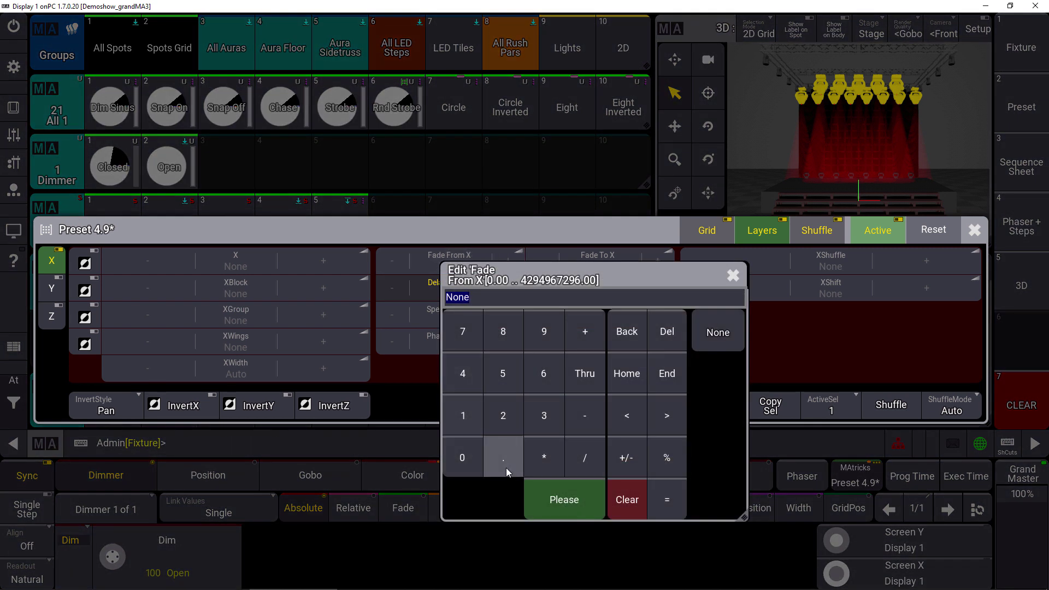
click(506, 468)
click(503, 374)
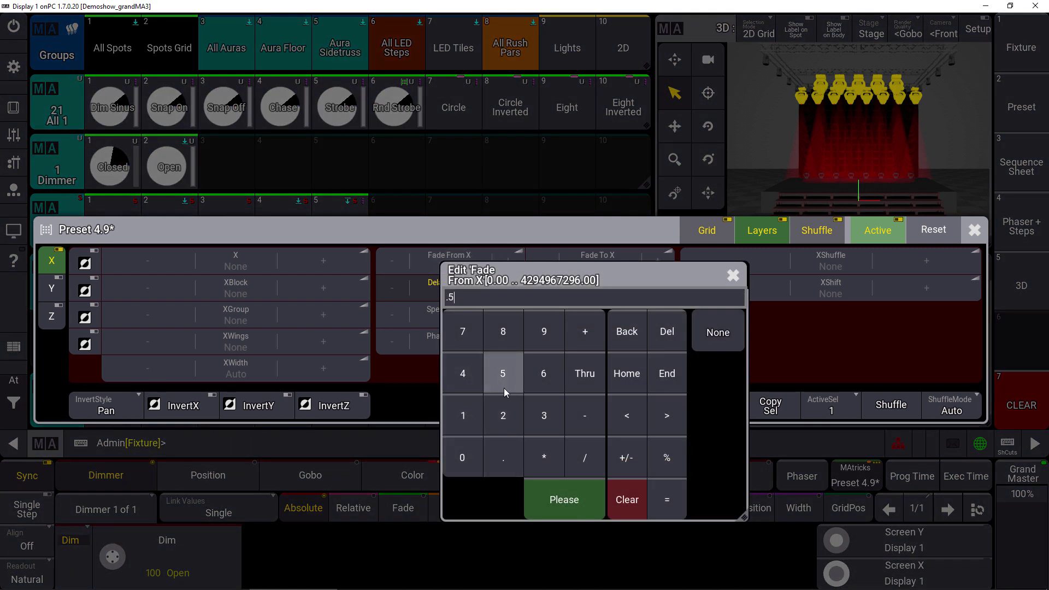
click(564, 499)
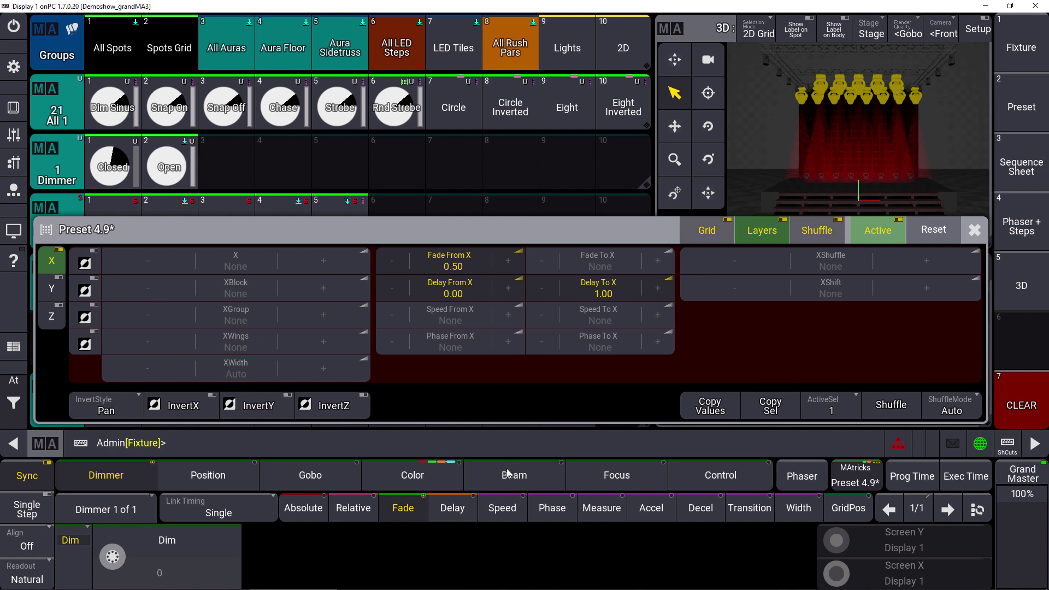
click(14, 110)
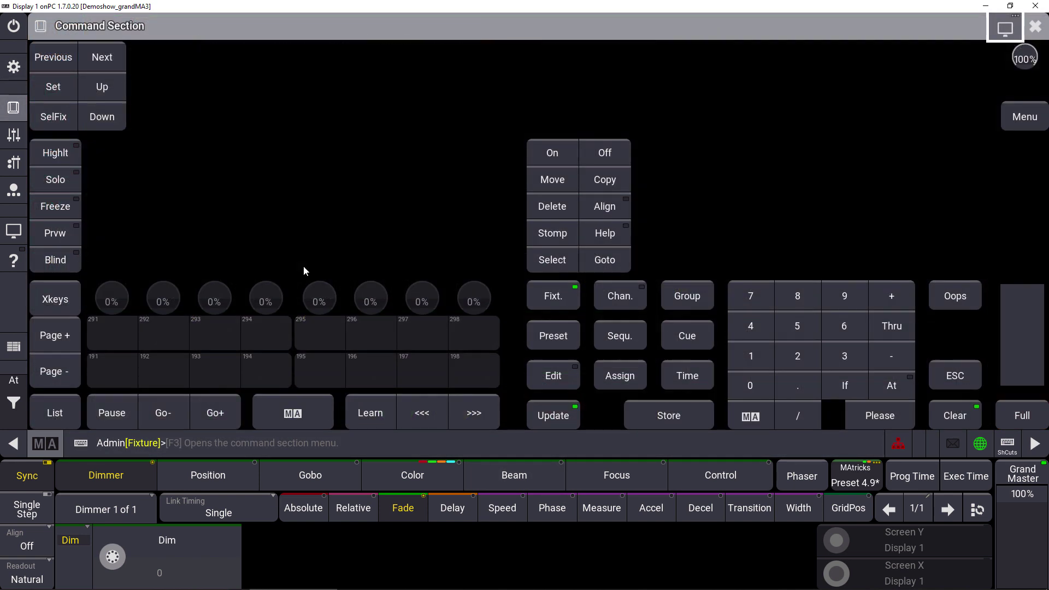
click(550, 410)
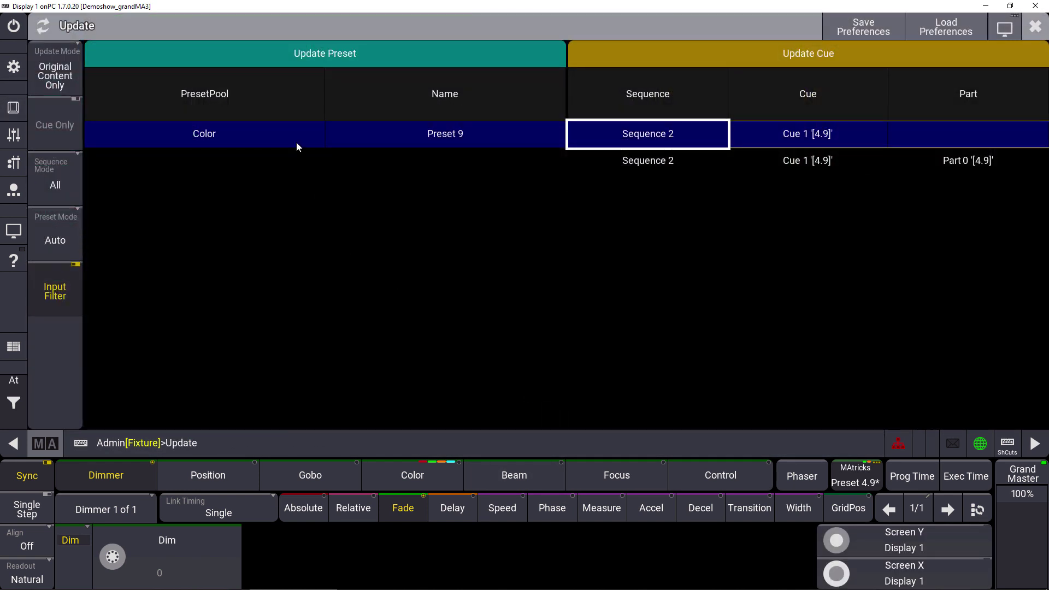
- Update Color preset 9 with the new spread and clear the programmer
click(256, 133)
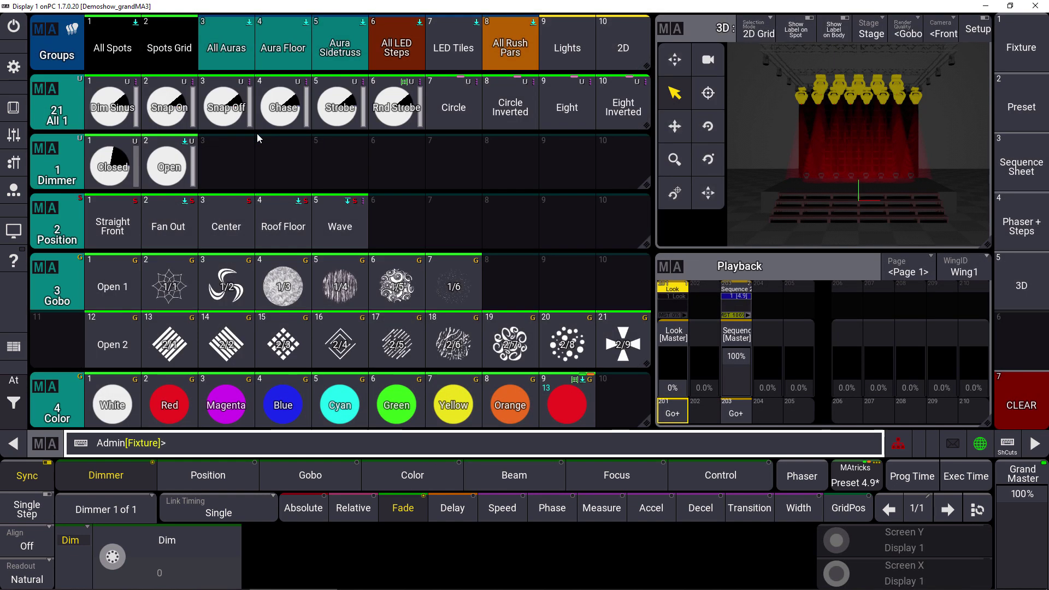
click(14, 382)
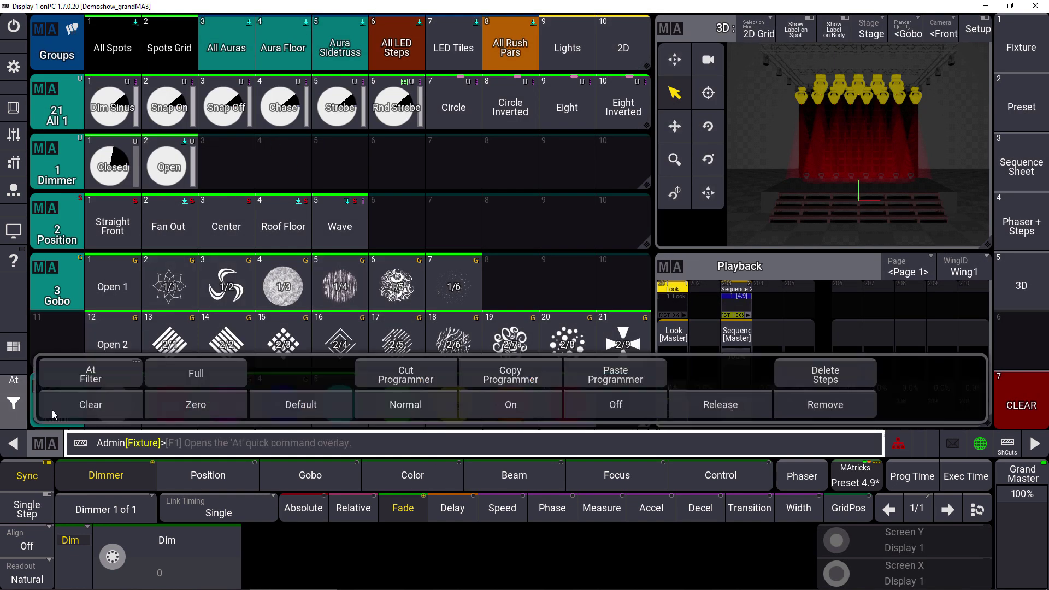
click(98, 407)
- Switch Sequence 2 off and restart it on executor 203 to show the updated red
click(189, 444)
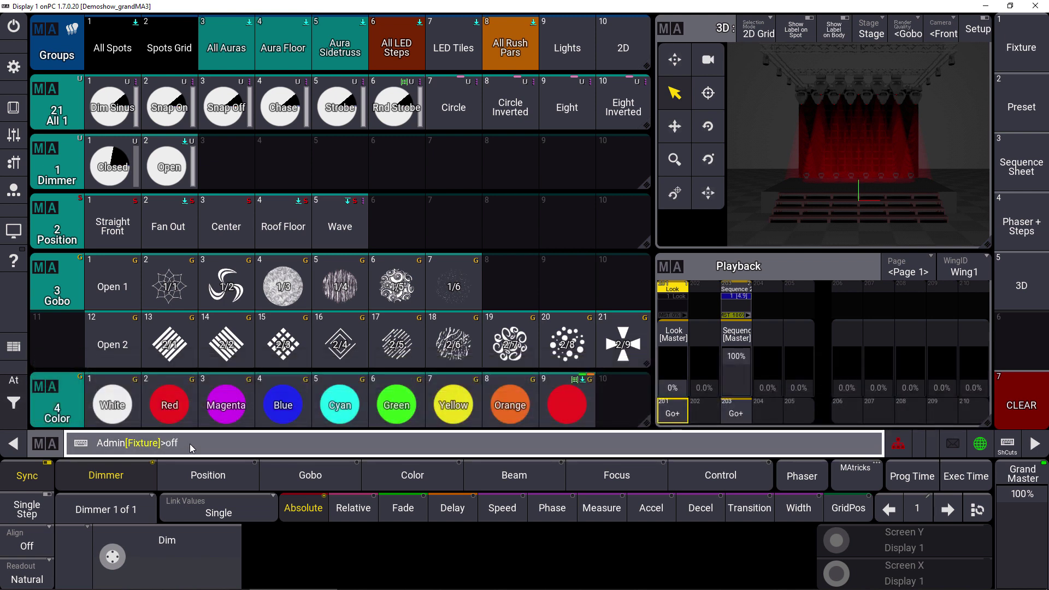
text(off)
click(740, 412)
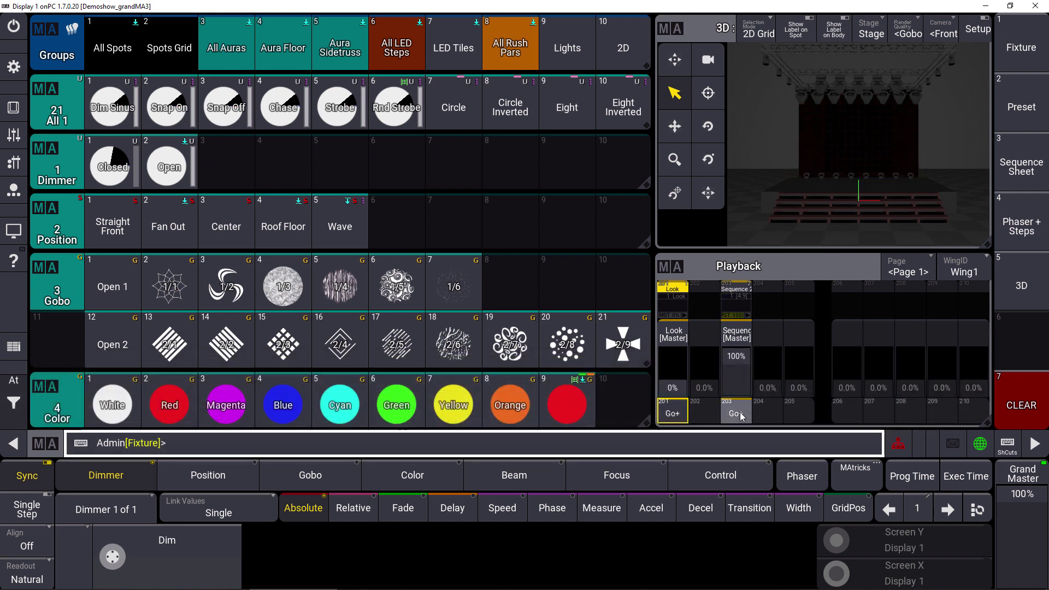
click(736, 414)
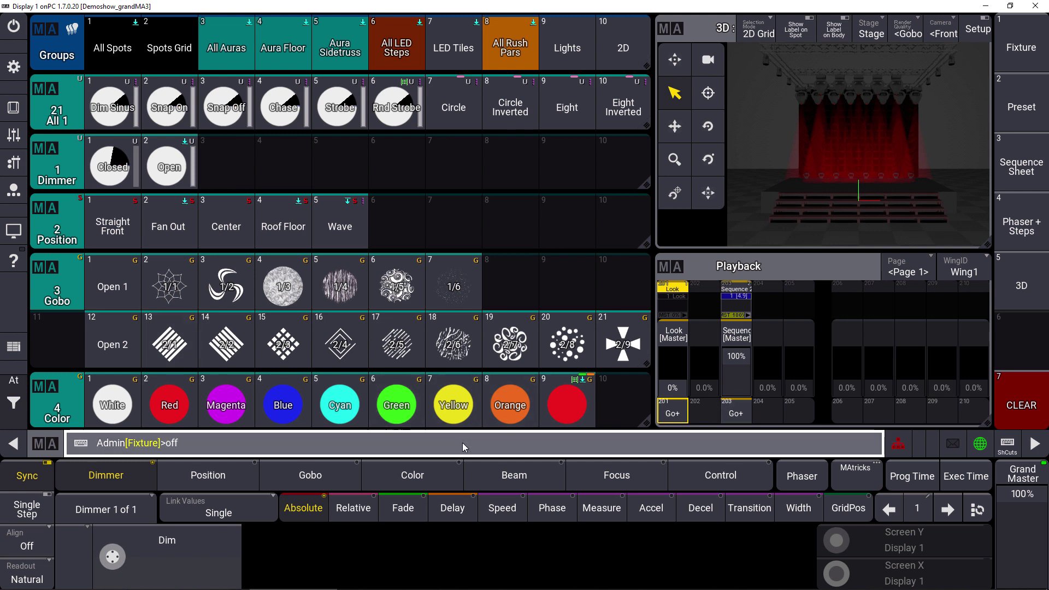
- Release Sequence 2 by tapping executor 203 with the typed Off command
click(738, 414)
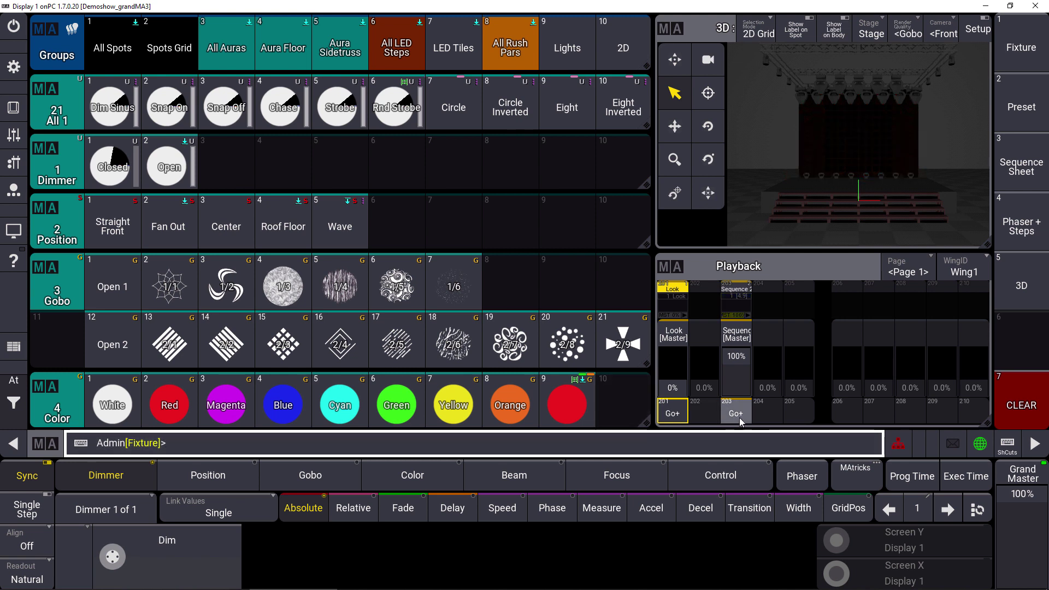
- Apply the Snap On preset to the Spots Grid fixtures and open MAtricks
click(170, 48)
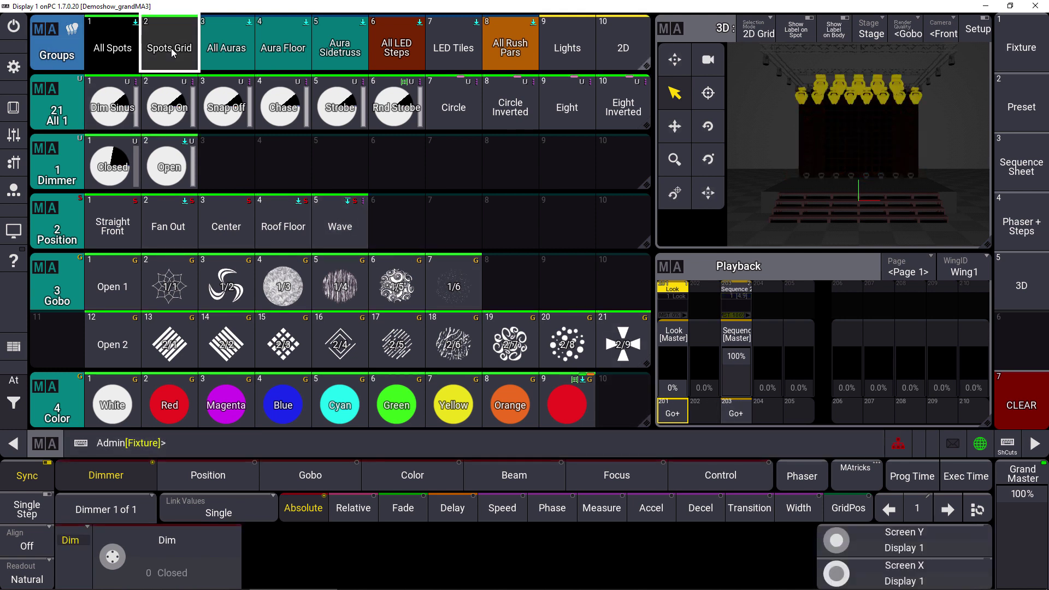
click(173, 109)
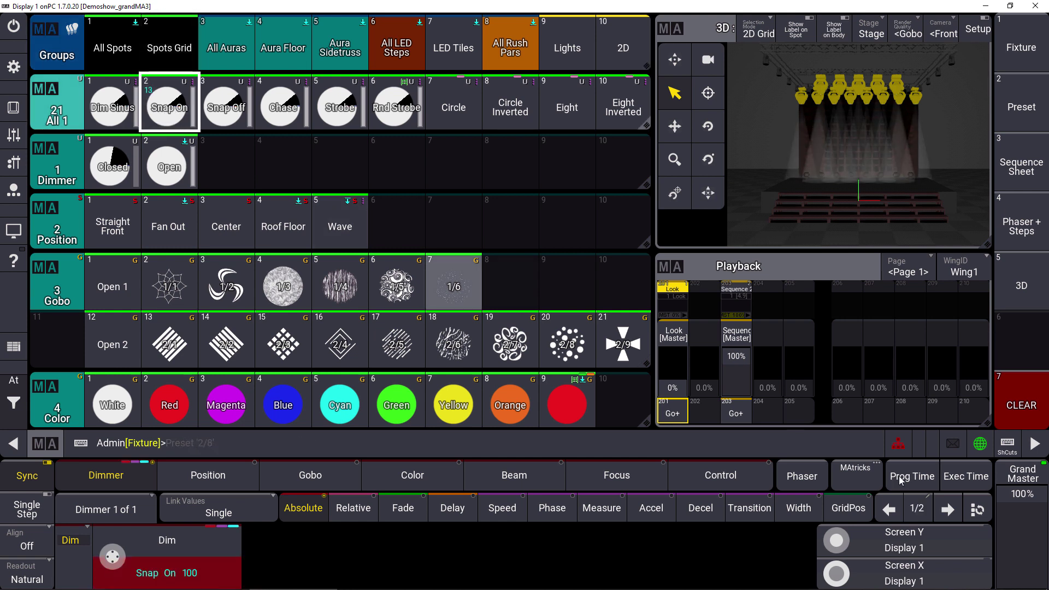
click(860, 484)
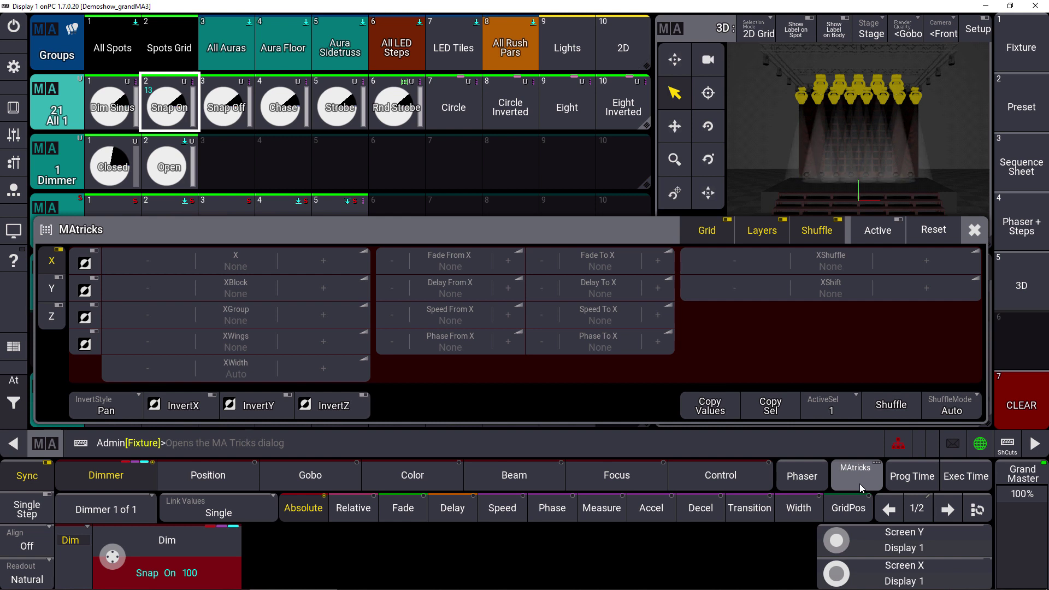
- Set MAtricks Phase To X to 360 and XWings to 2, then close MAtricks
click(589, 338)
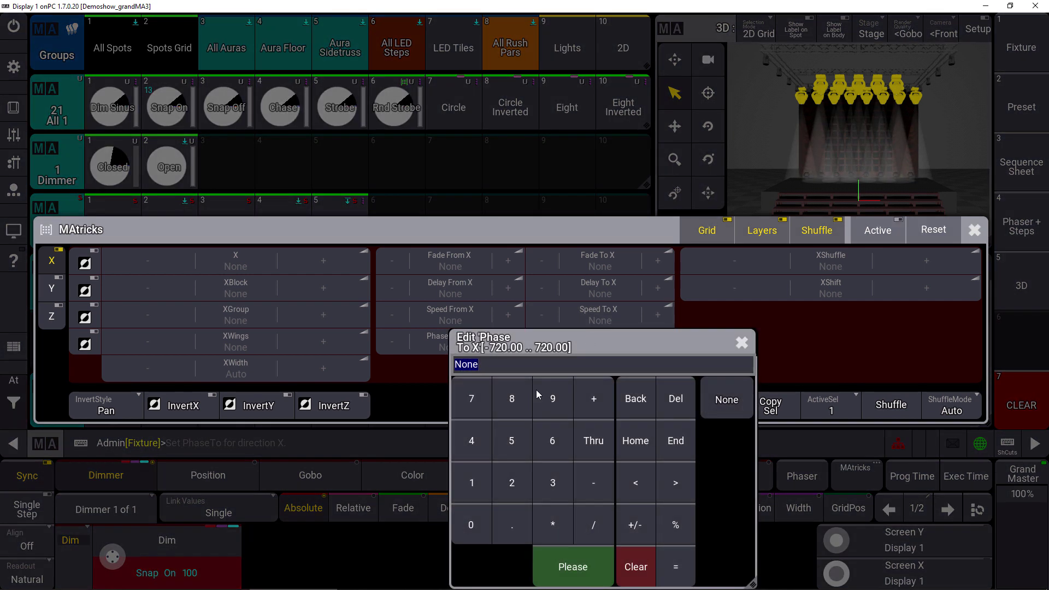
click(551, 483)
click(549, 440)
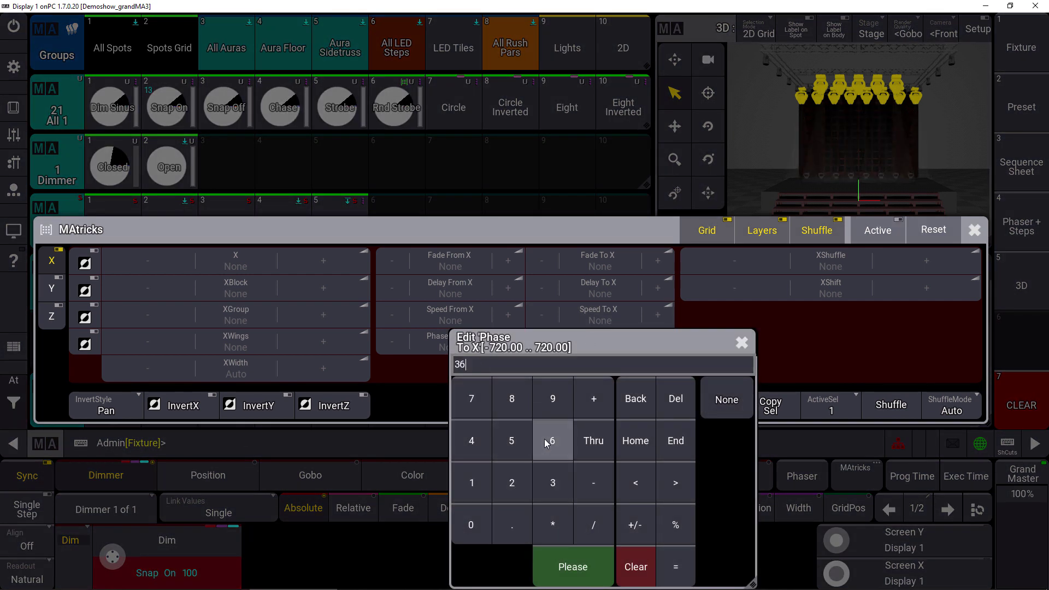
click(481, 525)
click(558, 563)
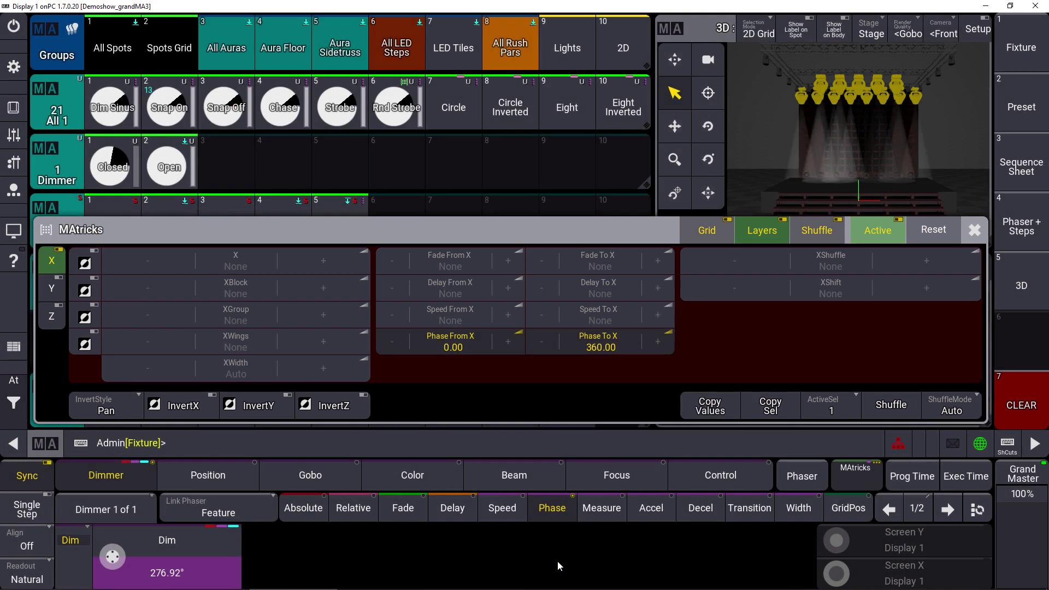
click(315, 337)
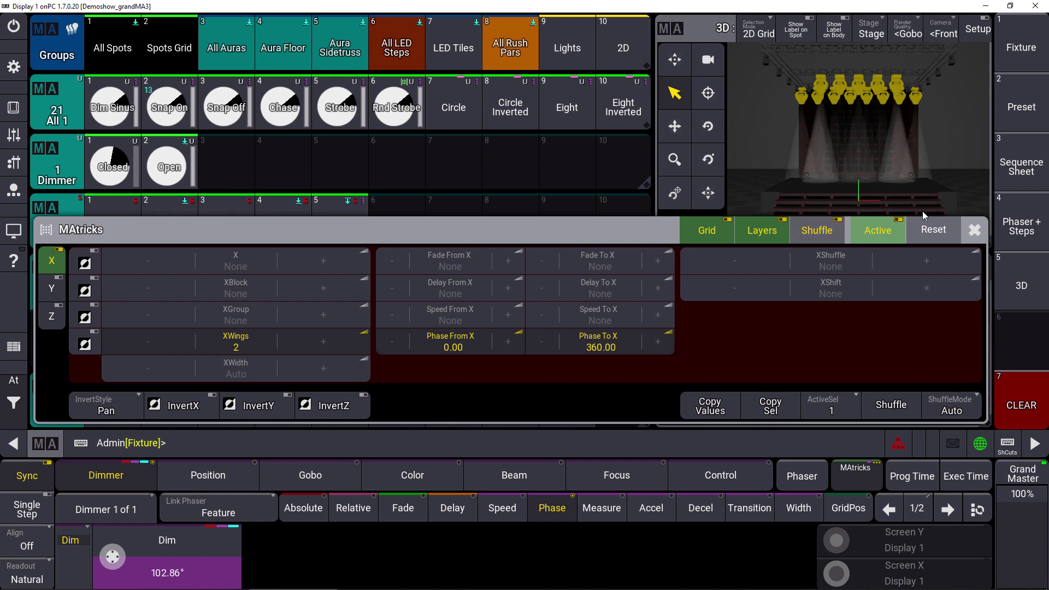
click(974, 230)
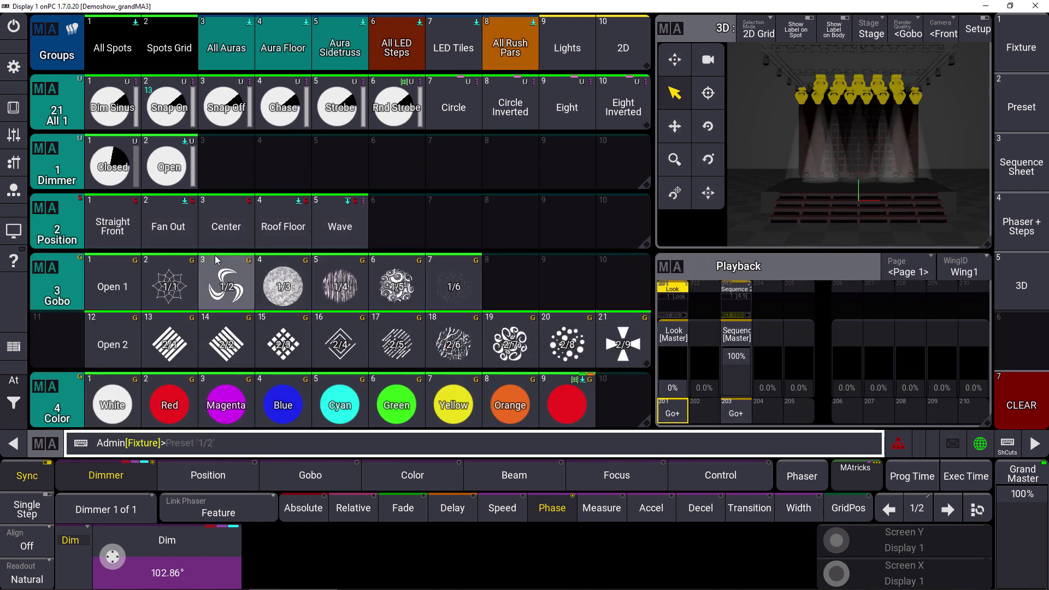
- Store the phased Snap On dimmer effect into the empty Dimmer preset 4
click(279, 172)
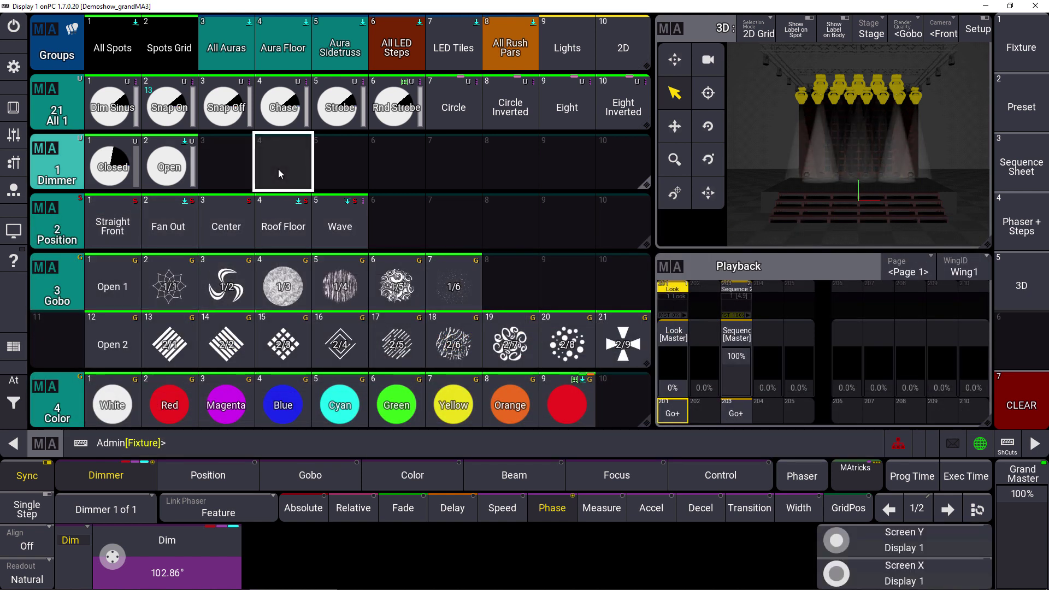
click(277, 169)
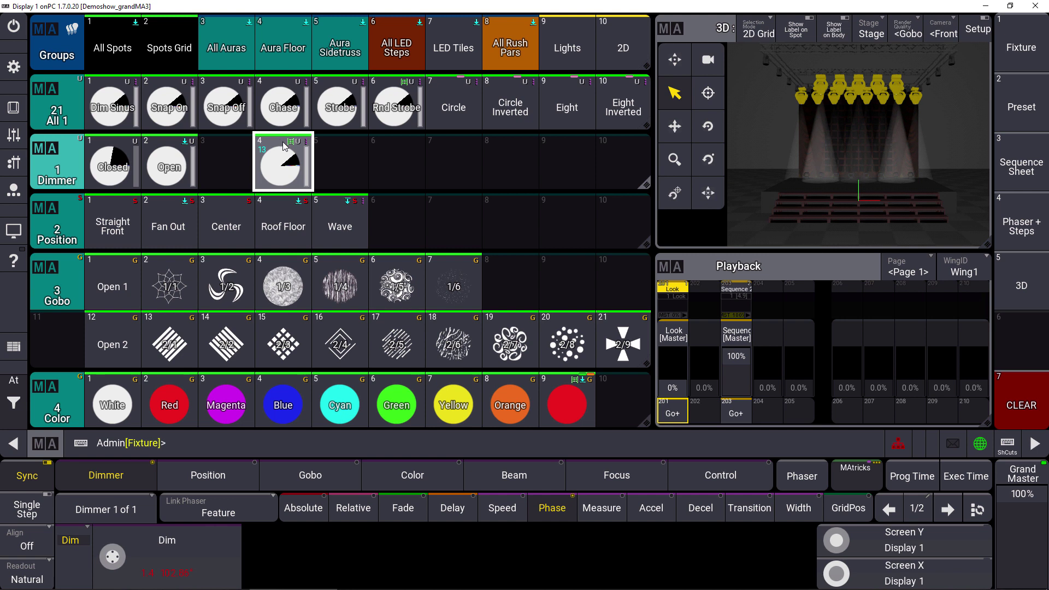
mouse_move(288, 148)
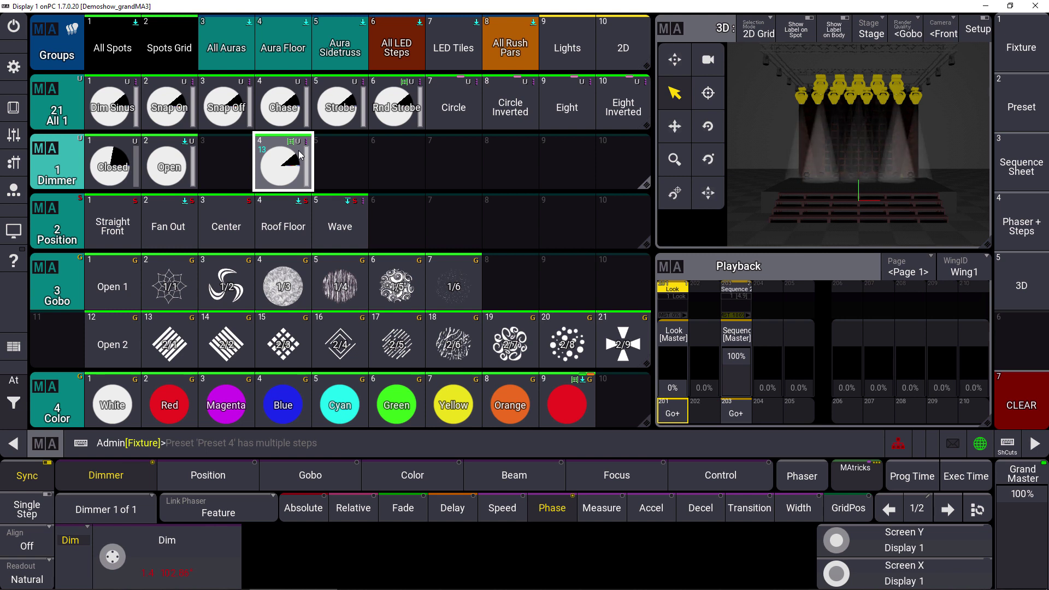
- Clear the programmer, select the All Auras group, and recall Dimmer preset 4 on it
click(13, 383)
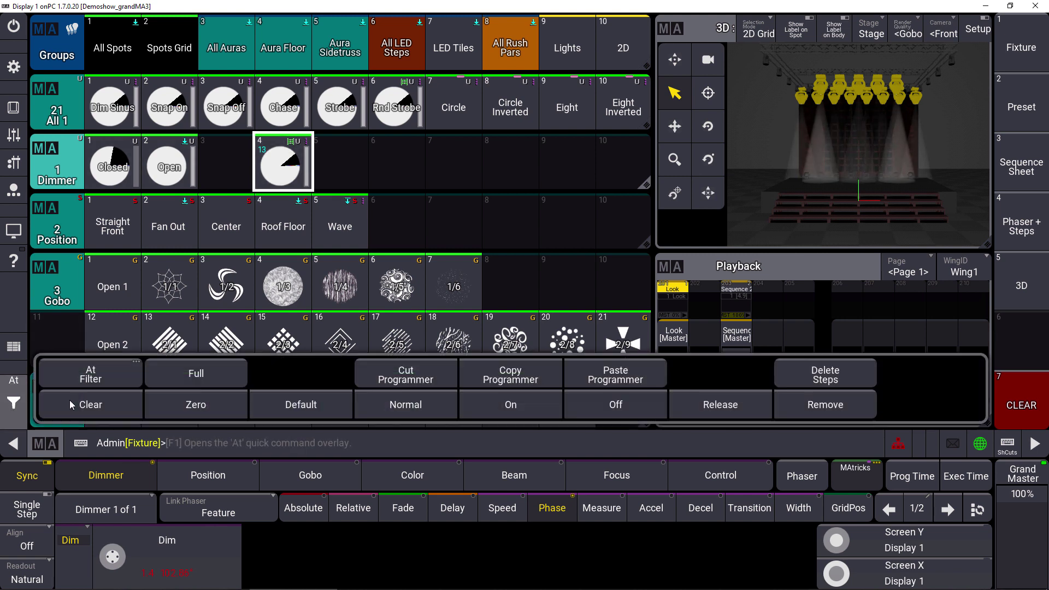
click(70, 404)
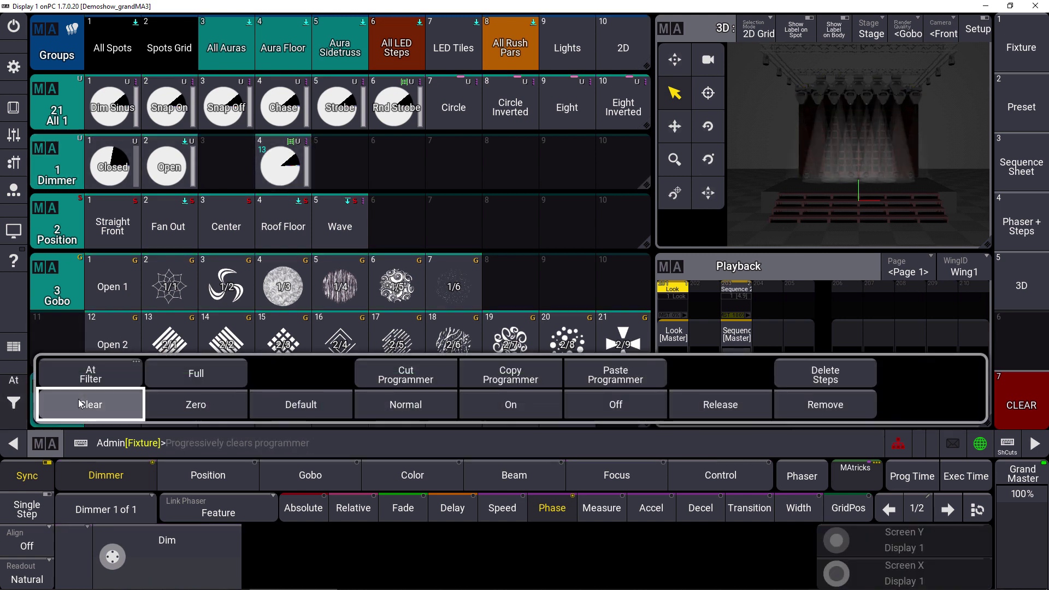
click(14, 404)
click(226, 47)
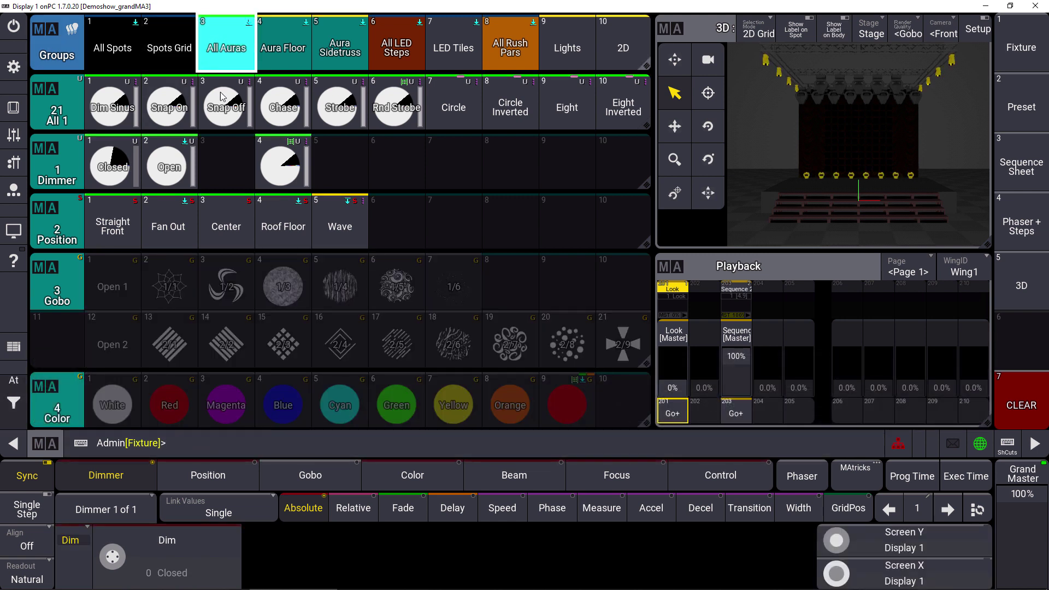
click(283, 173)
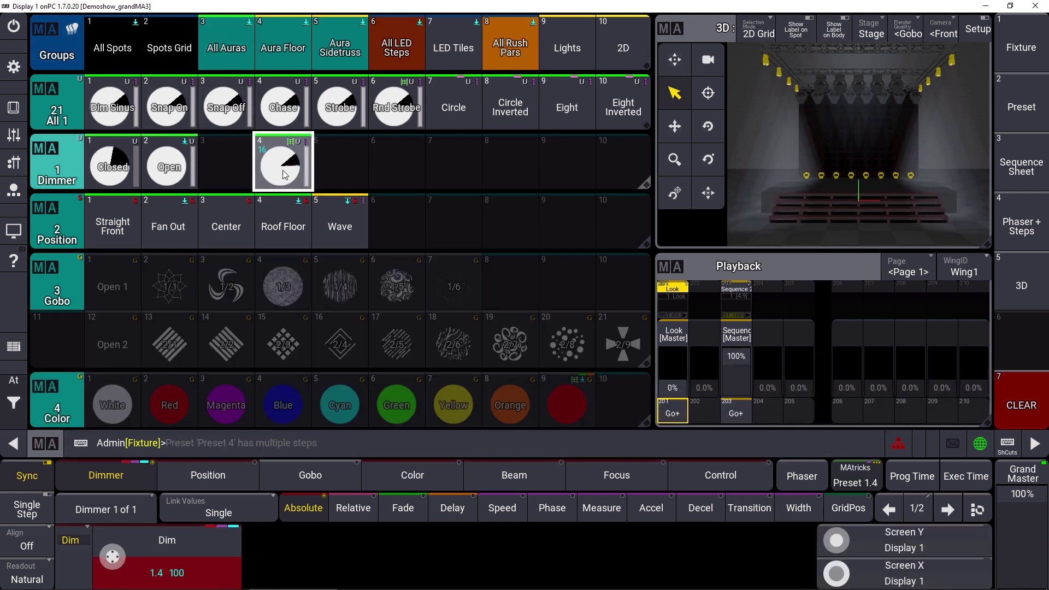